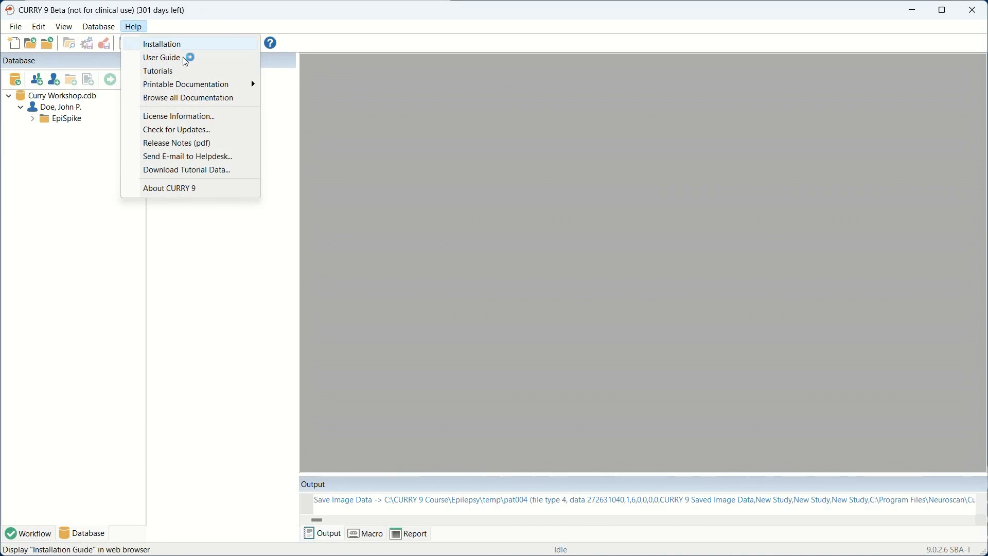
# - Review the PACS Connectivity Configuration topic under Administrator Configuration Options in the installation guide, and close the guide
pyautogui.press('Return')
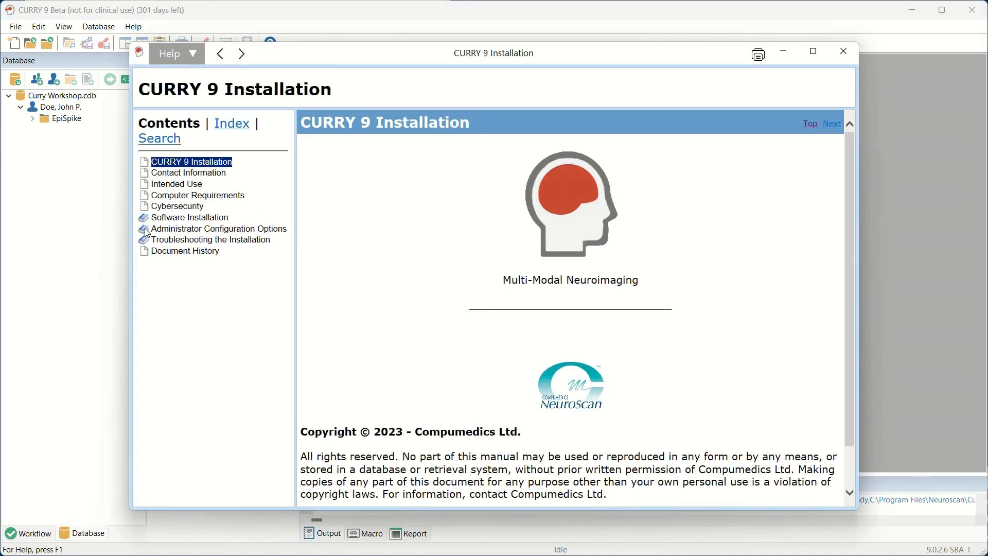
pyautogui.click(173, 232)
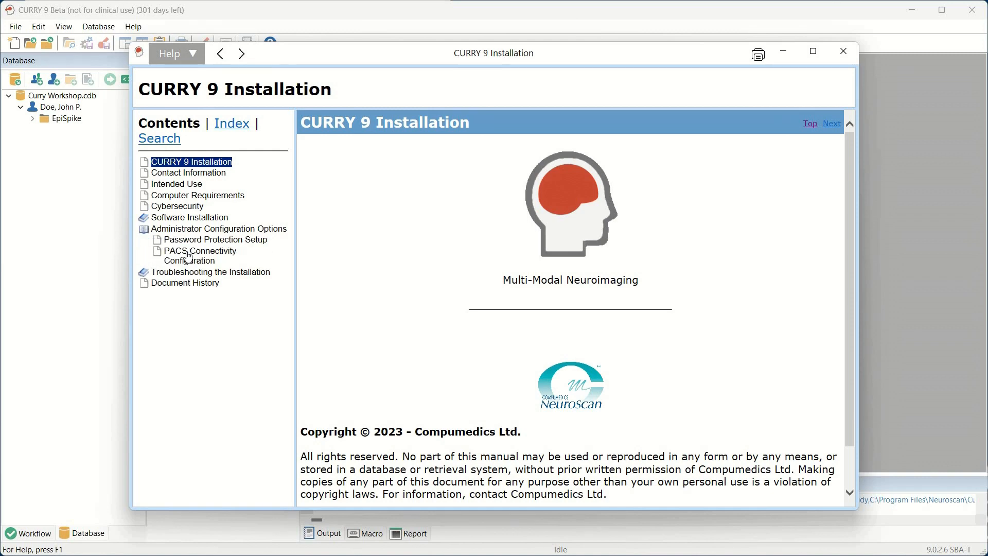
pyautogui.click(189, 257)
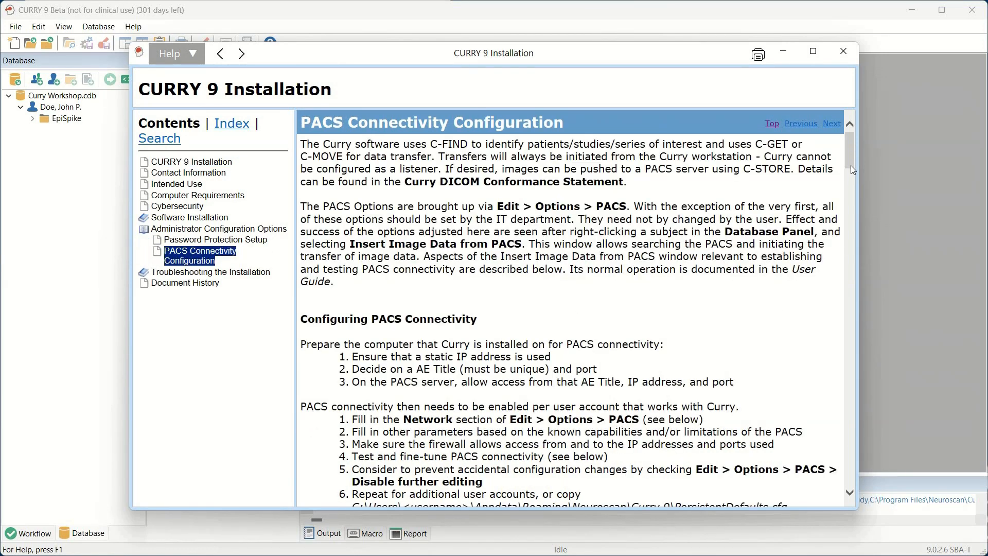
pyautogui.scroll(-15, 853, 211)
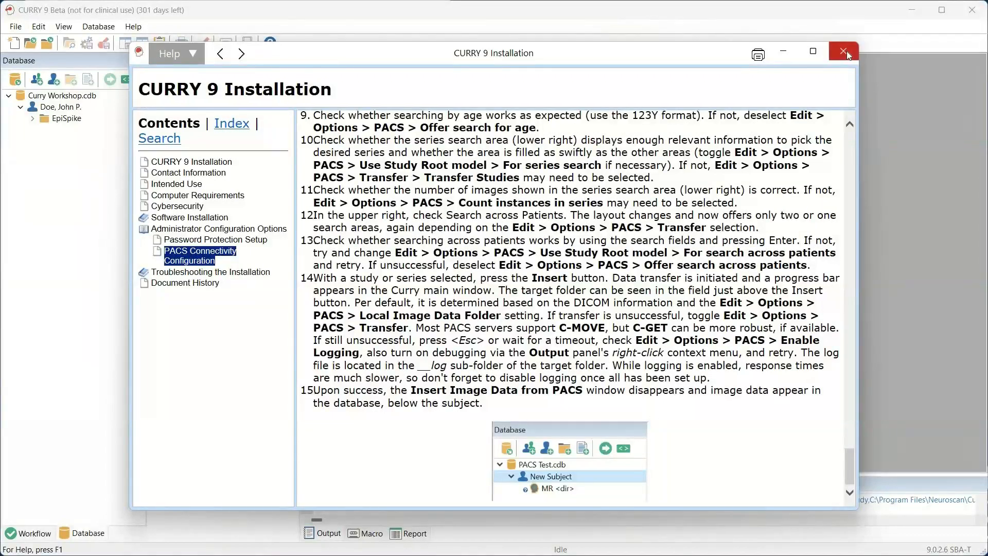
pyautogui.click(847, 50)
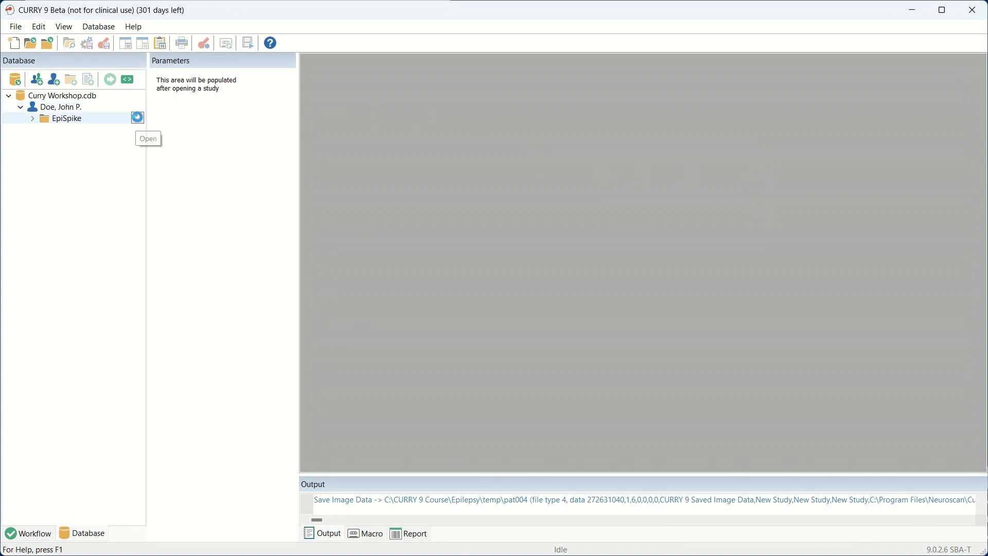
# - Open the EpiSpike study and start inserting image data from PACS into it
pyautogui.click(138, 119)
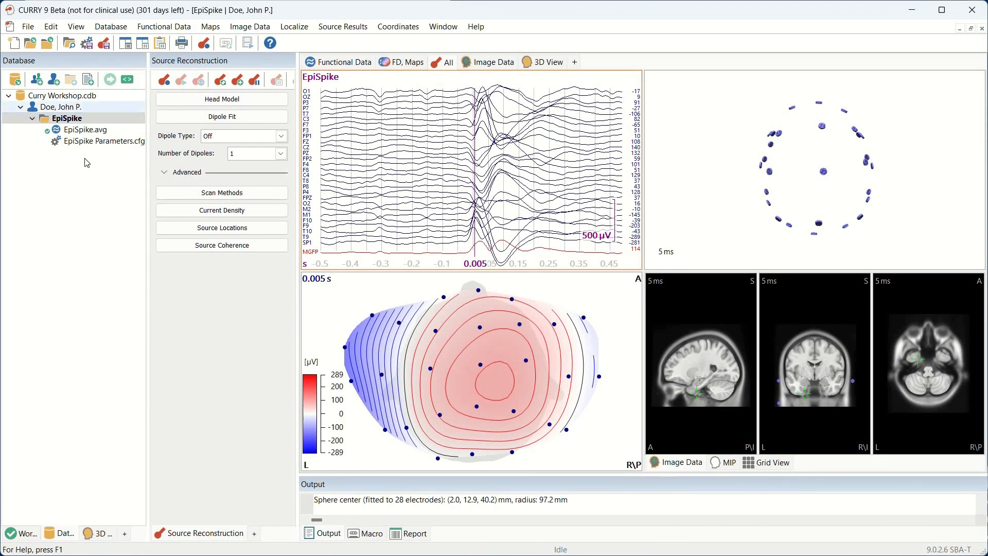
pyautogui.rightClick(72, 120)
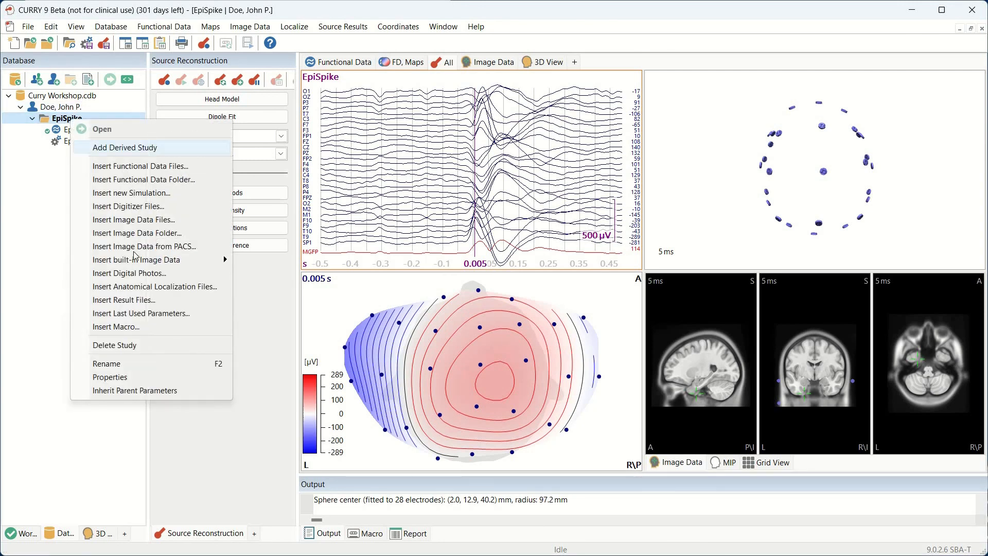
pyautogui.click(184, 247)
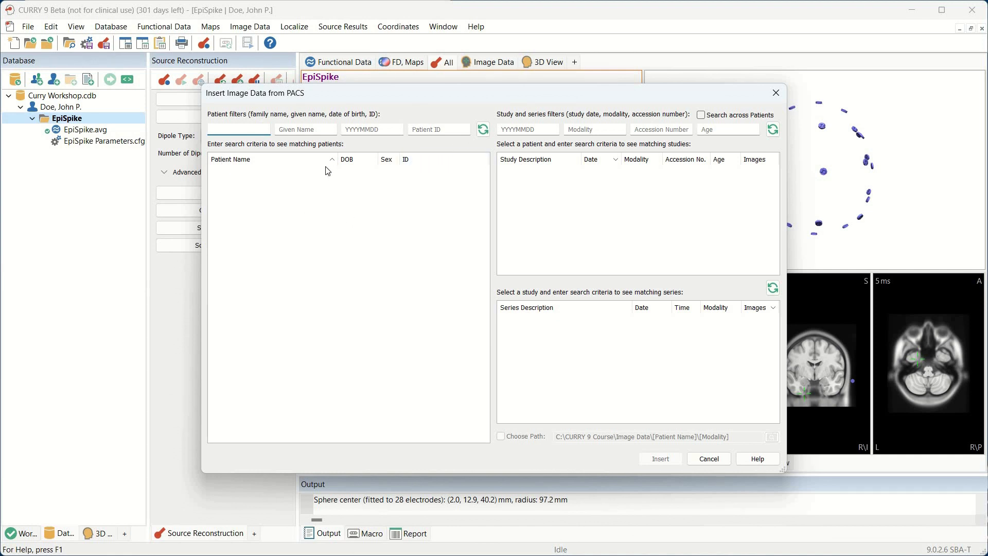
# - Search the PACS for the patient by entering the patient ID as the filter
pyautogui.click(319, 132)
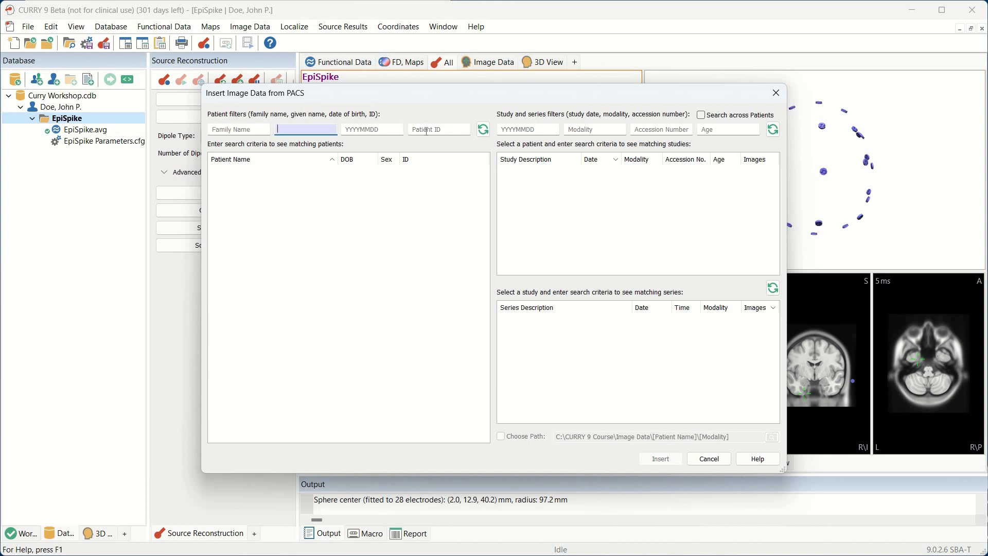
pyautogui.press('Tab')
pyautogui.press('Tab')
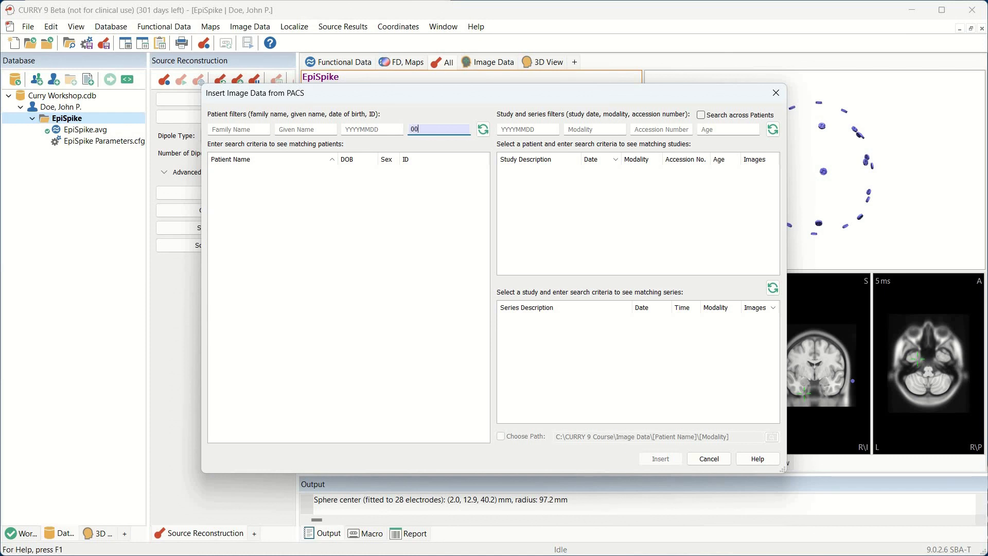
pyautogui.click(484, 131)
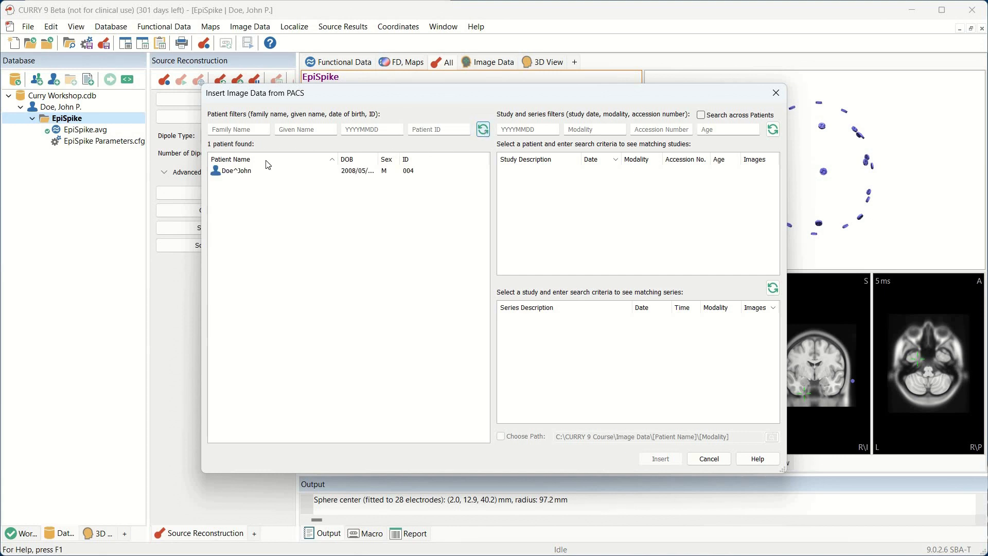
# - Select the found patient, the study CURRY 9 Beta study 1 and its MR series, and insert the series into the EpiSpike study
pyautogui.click(244, 175)
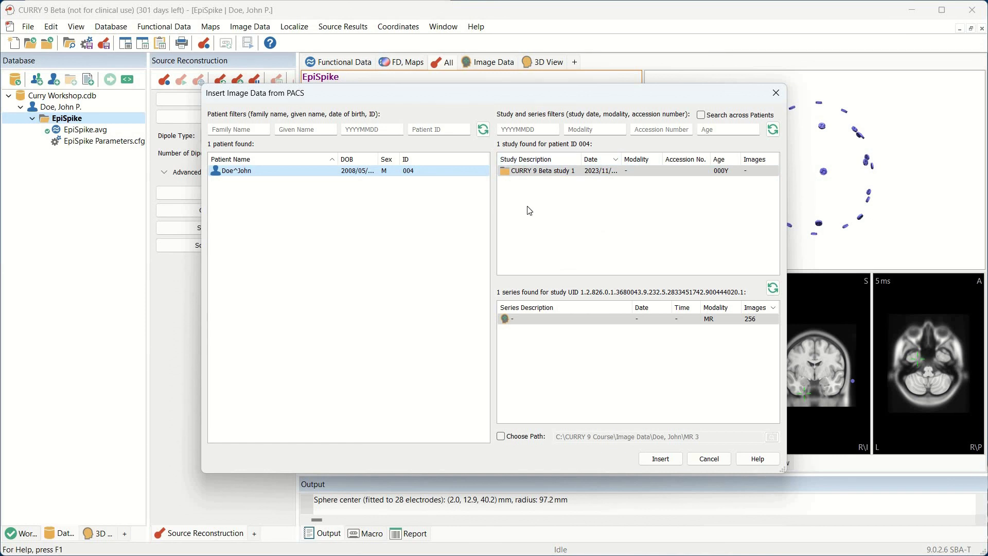
pyautogui.click(539, 173)
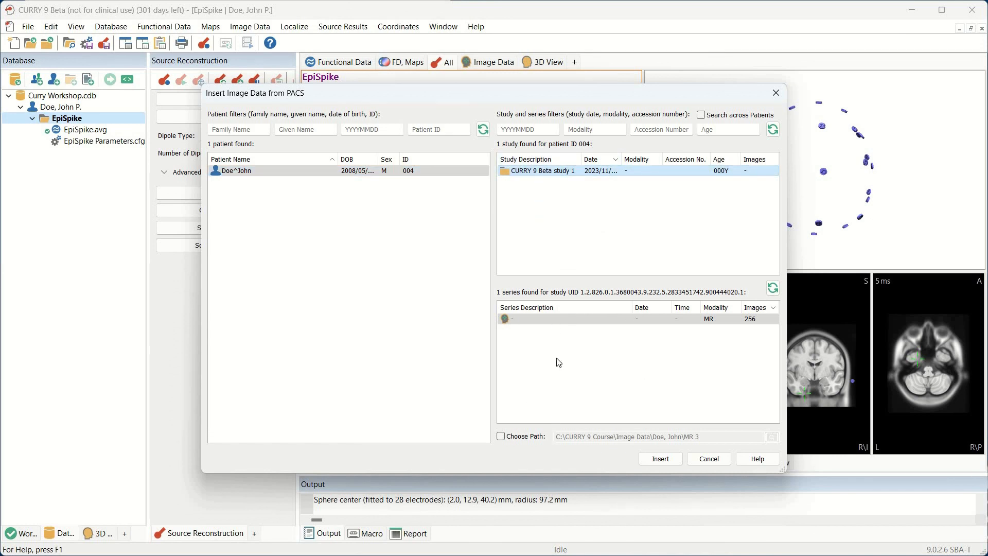
pyautogui.click(535, 320)
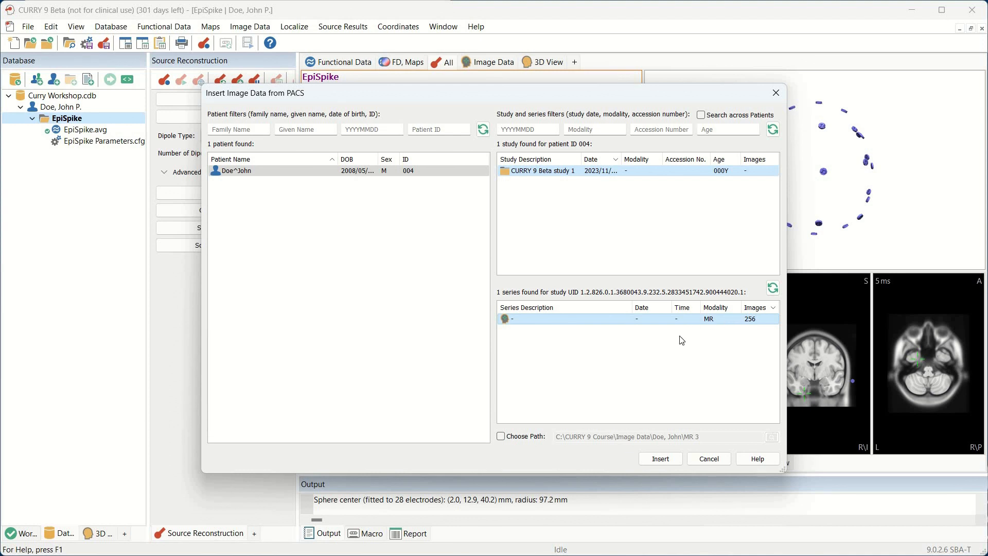
pyautogui.click(619, 316)
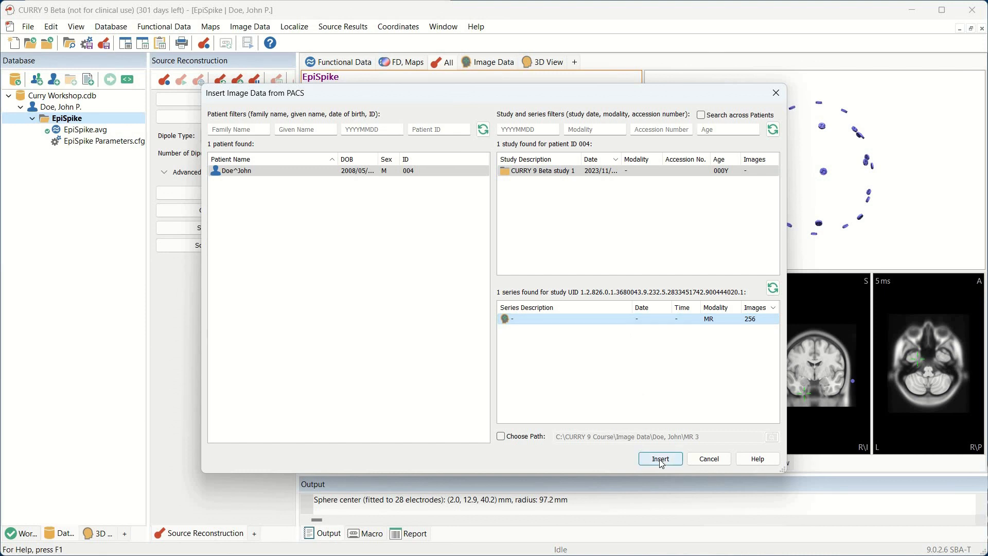
pyautogui.click(662, 462)
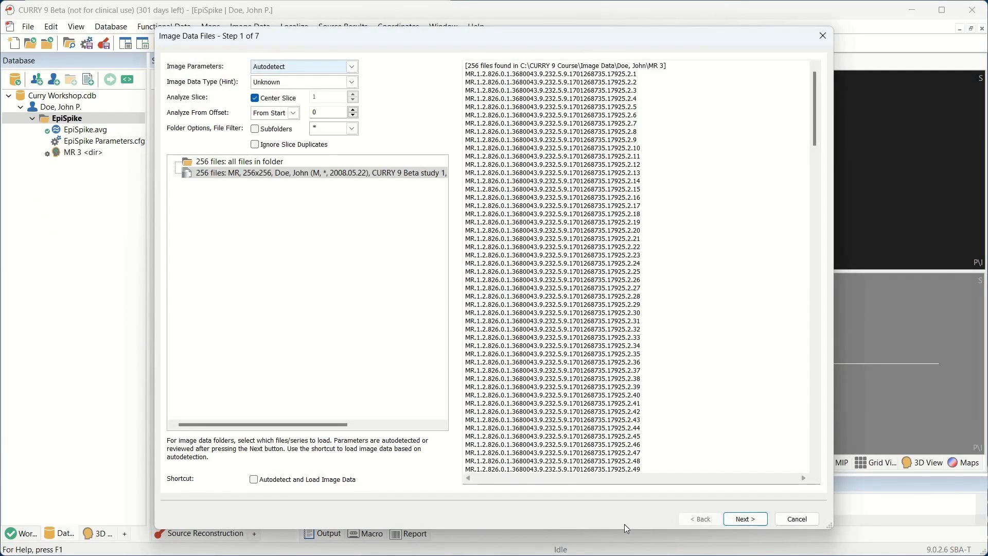
# - Accept the autodetected image files, DICOM format, 2D and 3D layout, and segmentation thresholds for the MR import
pyautogui.click(742, 521)
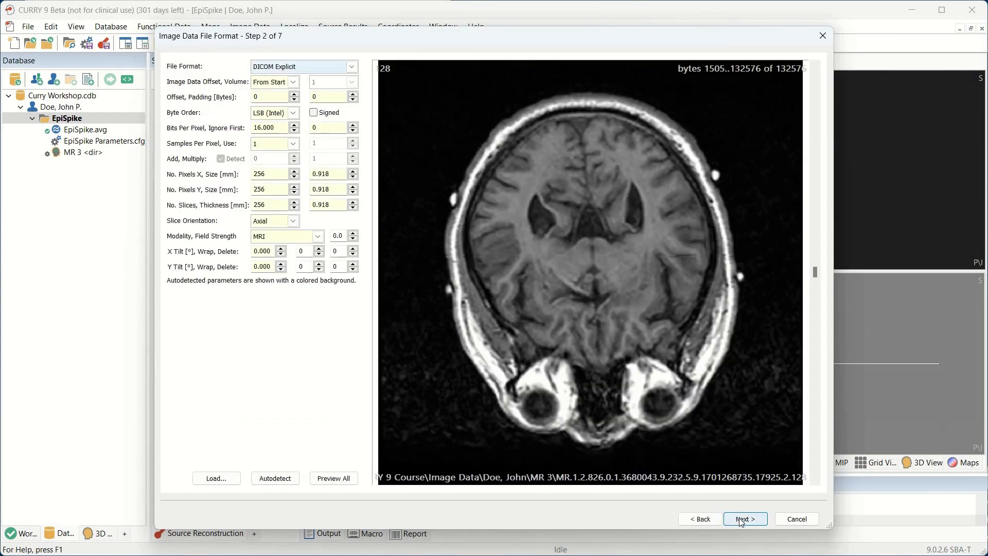
pyautogui.click(742, 520)
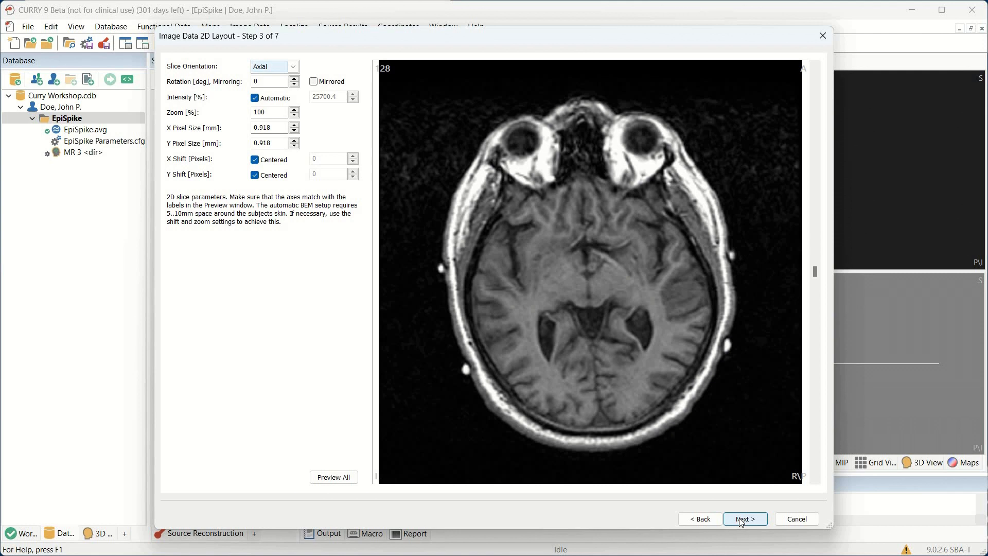
pyautogui.click(743, 521)
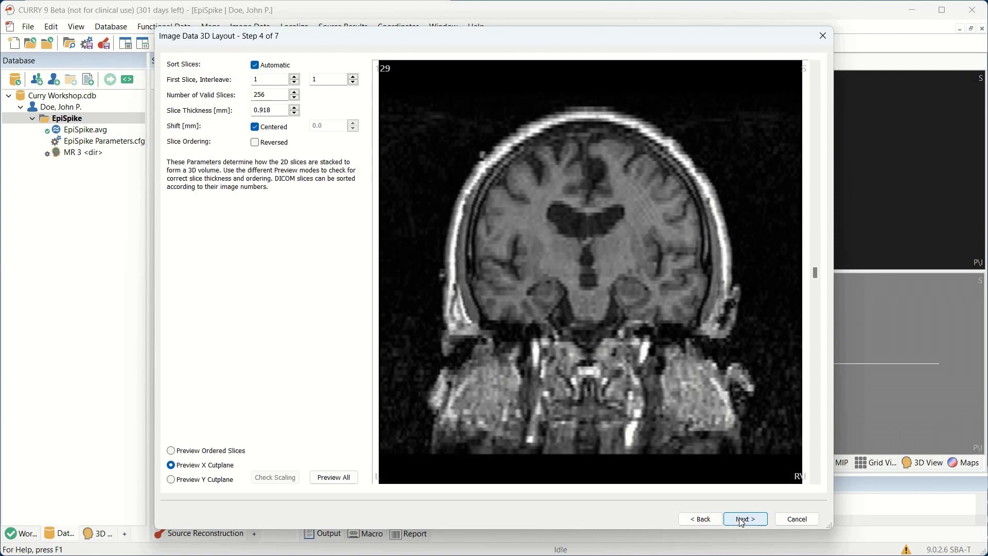
pyautogui.click(743, 520)
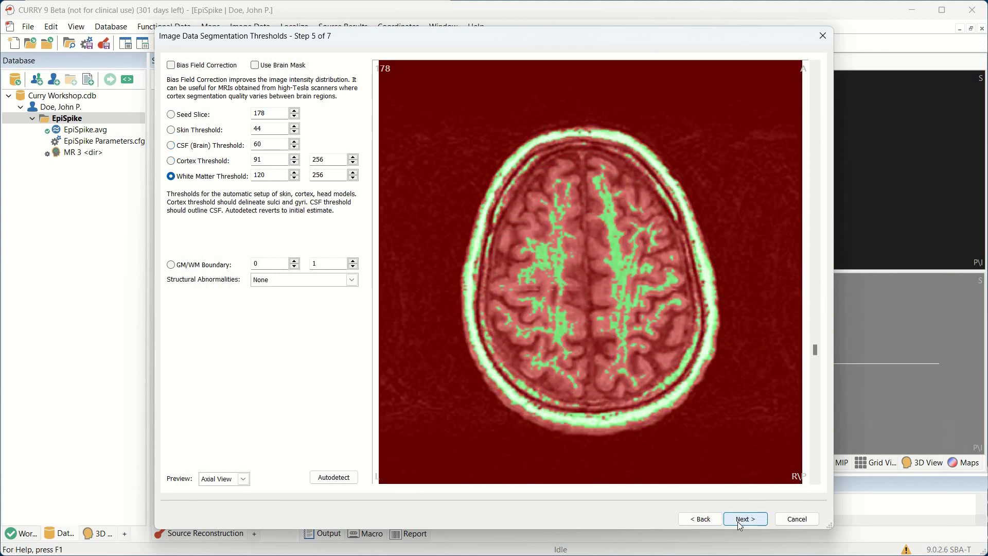
pyautogui.click(745, 518)
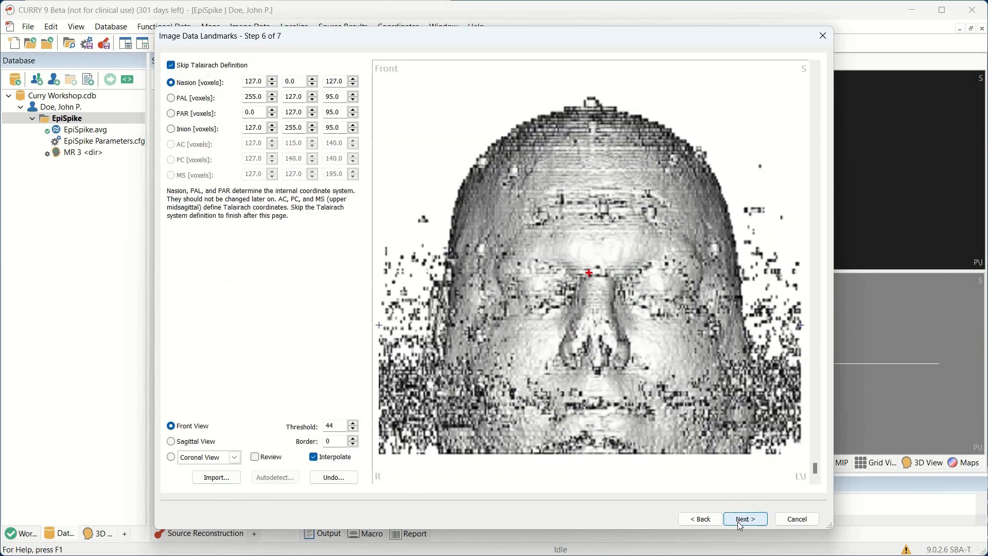
# - Mark the nasion, PAL, PAR and inion landmarks on the head, refine the inion in the sagittal view, and finish the import
pyautogui.click(595, 272)
pyautogui.press('Down')
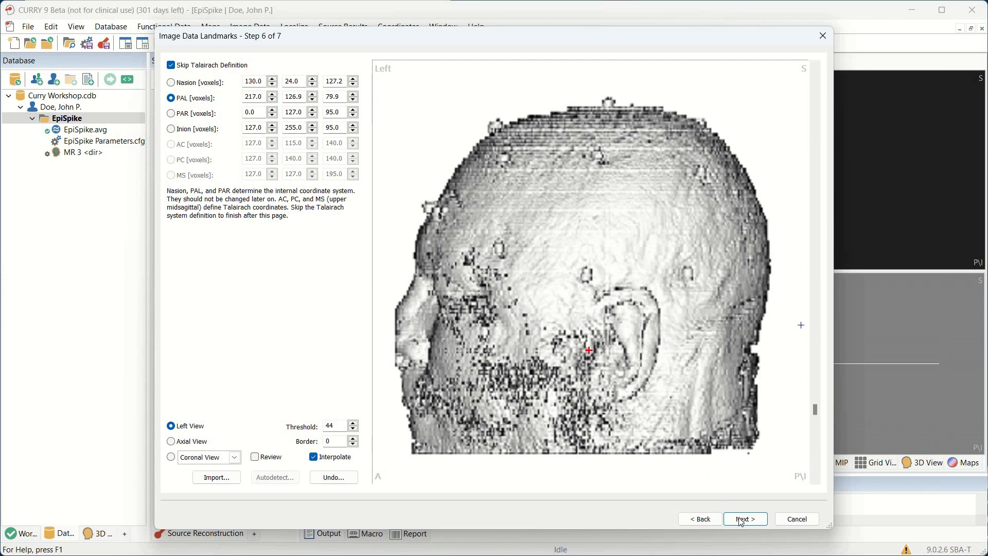
pyautogui.click(594, 347)
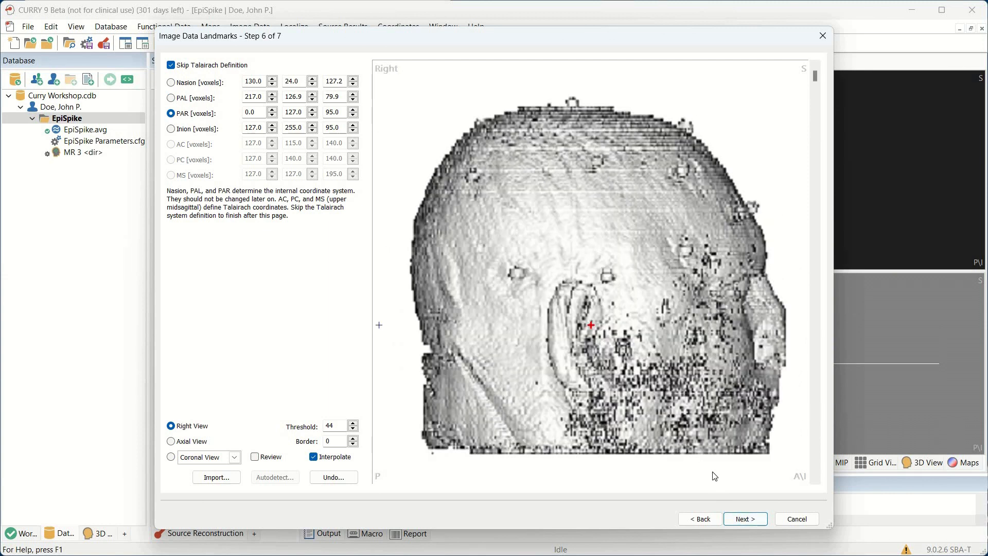
pyautogui.click(594, 347)
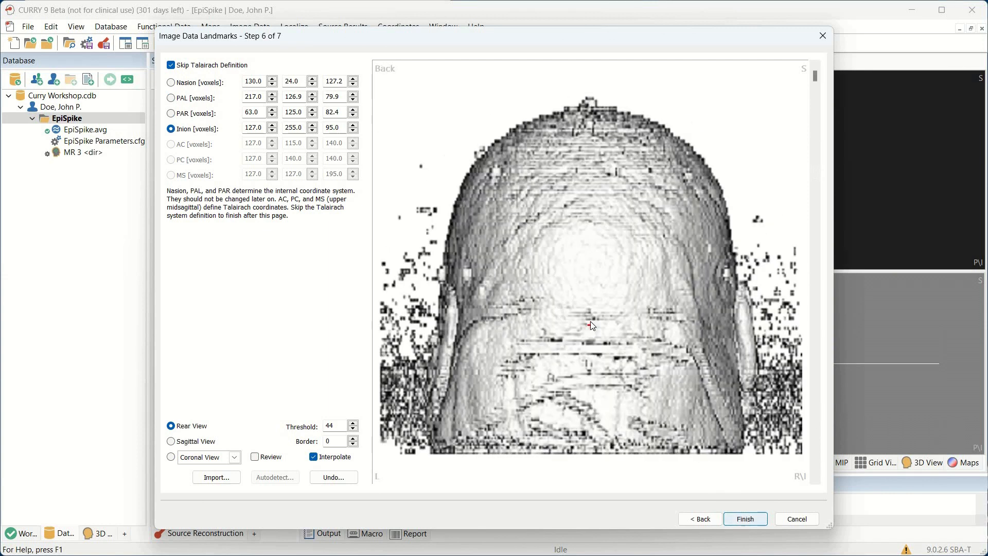
pyautogui.click(591, 322)
pyautogui.click(206, 442)
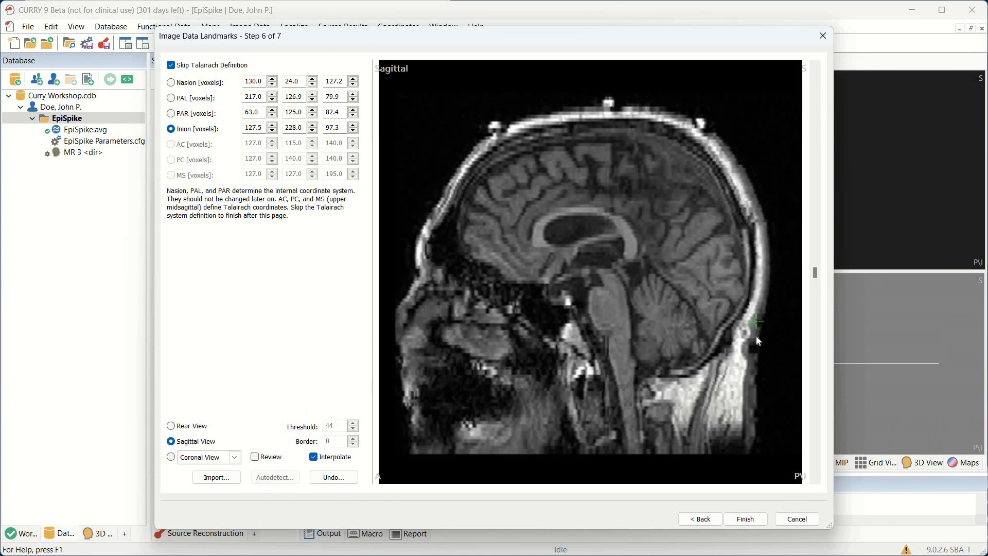
pyautogui.click(756, 336)
pyautogui.click(745, 519)
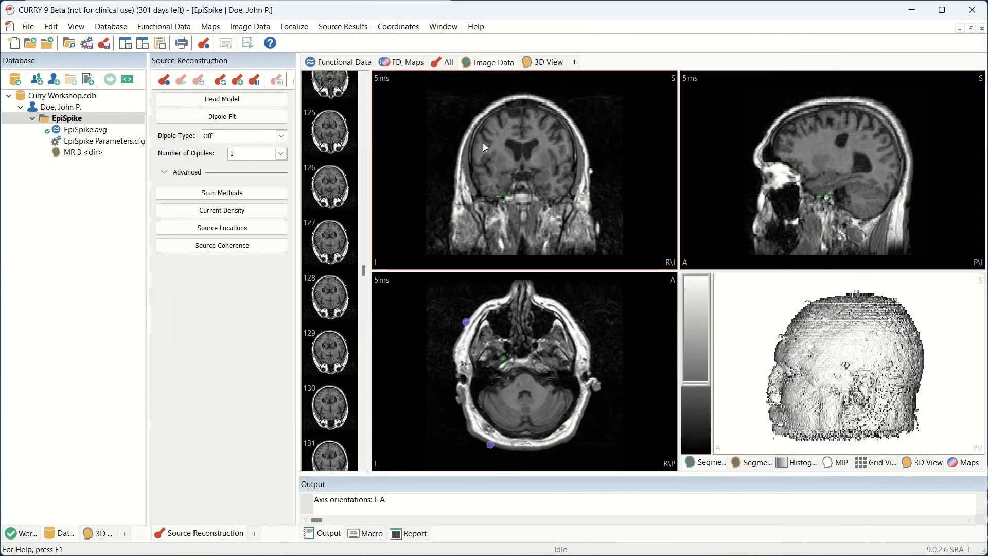
# - Fit one dipole with the dipole type set to Moving in the combined view, and display it on the image data
pyautogui.click(484, 155)
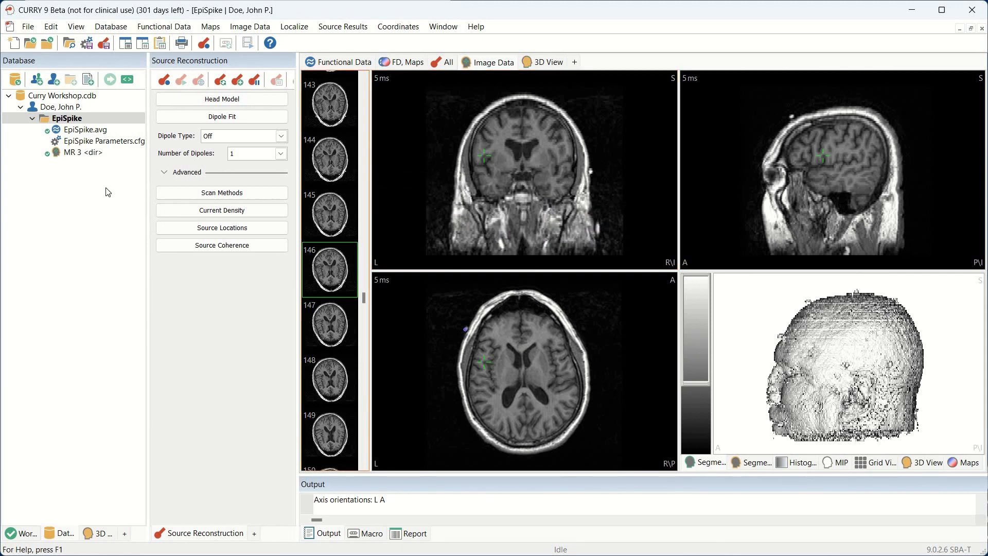
pyautogui.click(448, 64)
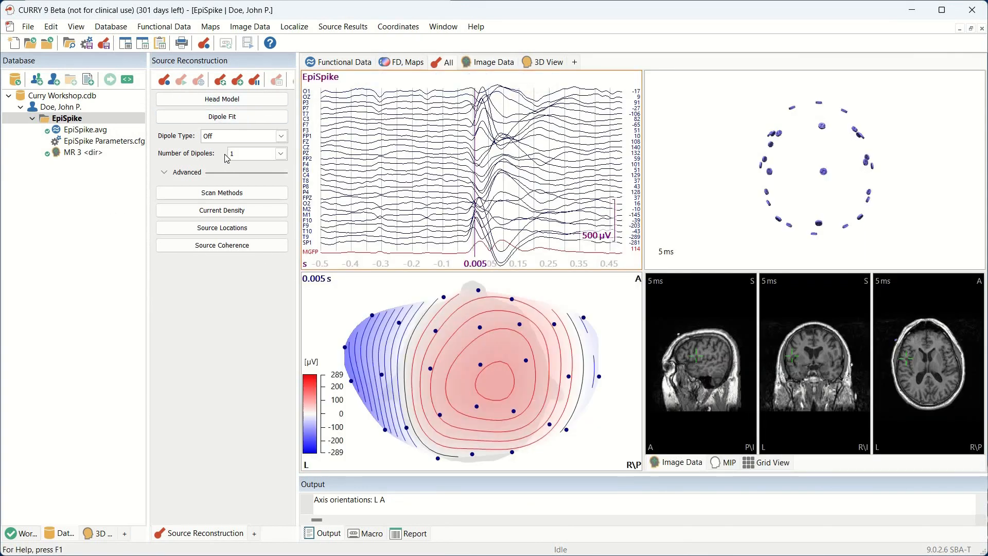
pyautogui.click(229, 136)
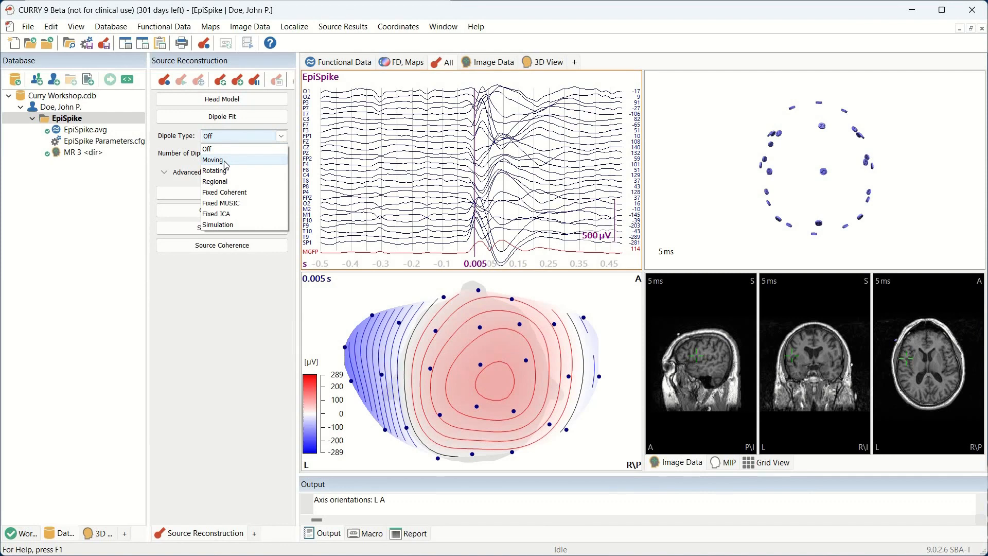
pyautogui.click(214, 160)
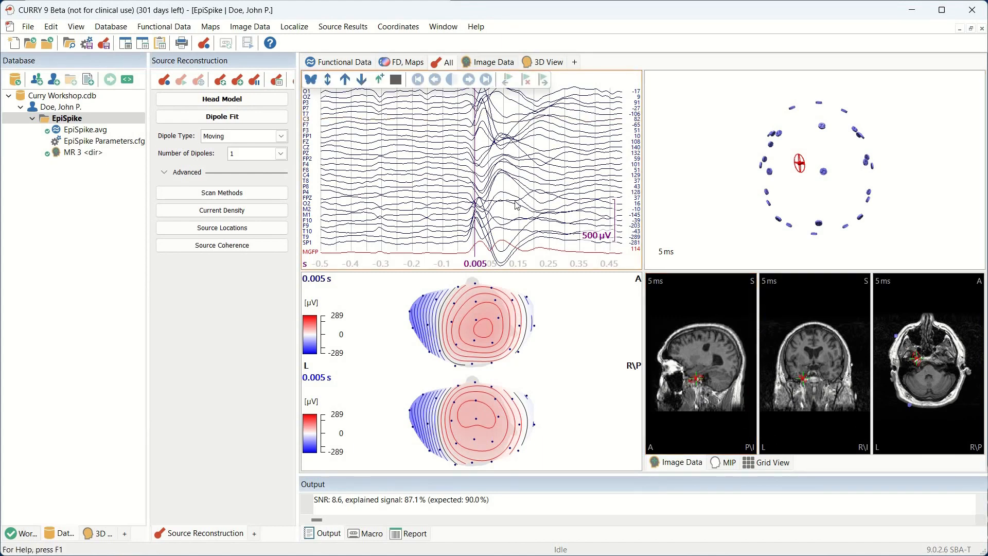
pyautogui.hotkey('ctrl', 'Tab')
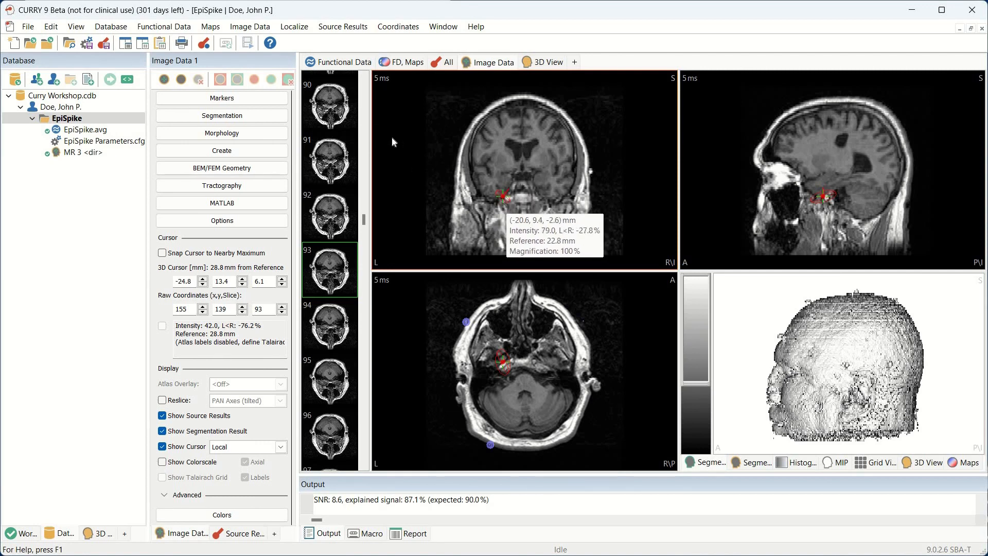
# - Start saving the image data as a DICOM folder in temp and name it pat004_dipole
pyautogui.click(30, 28)
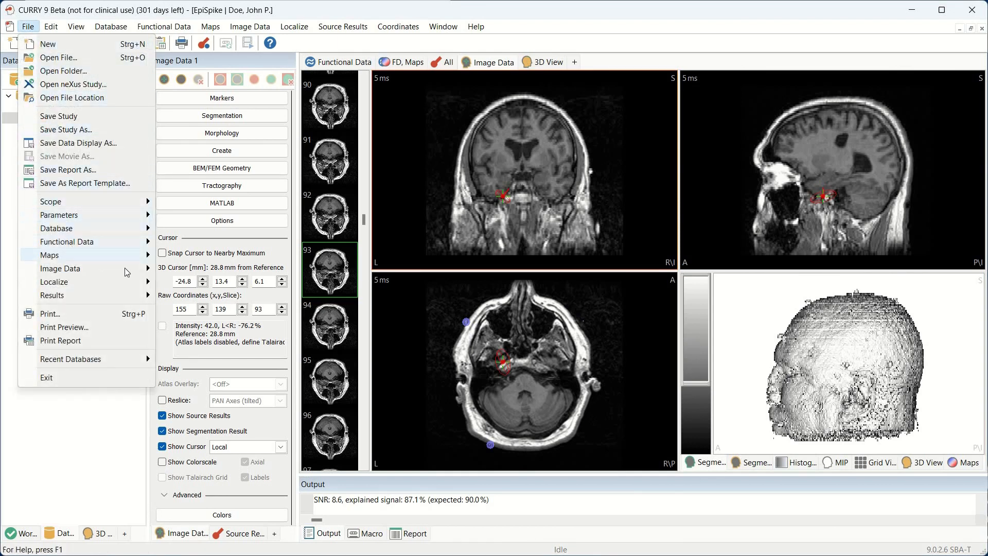
pyautogui.moveTo(125, 268)
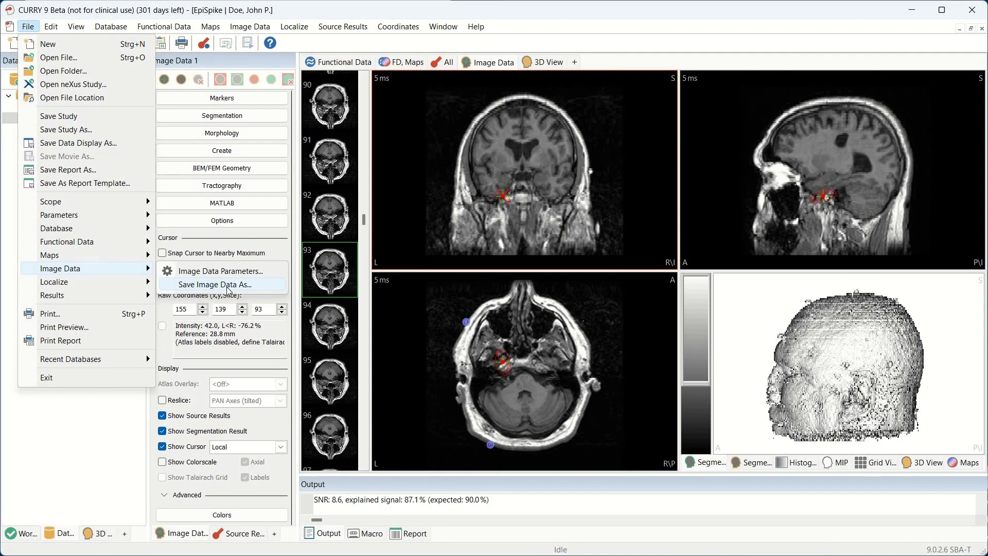
pyautogui.click(229, 285)
pyautogui.moveTo(443, 107); pyautogui.dragTo(268, 110)
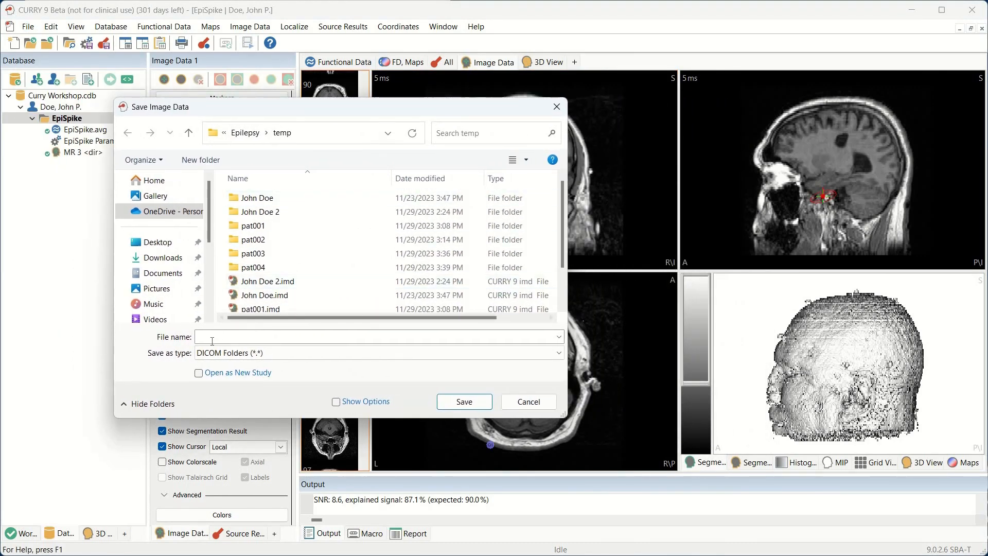
pyautogui.click(212, 340)
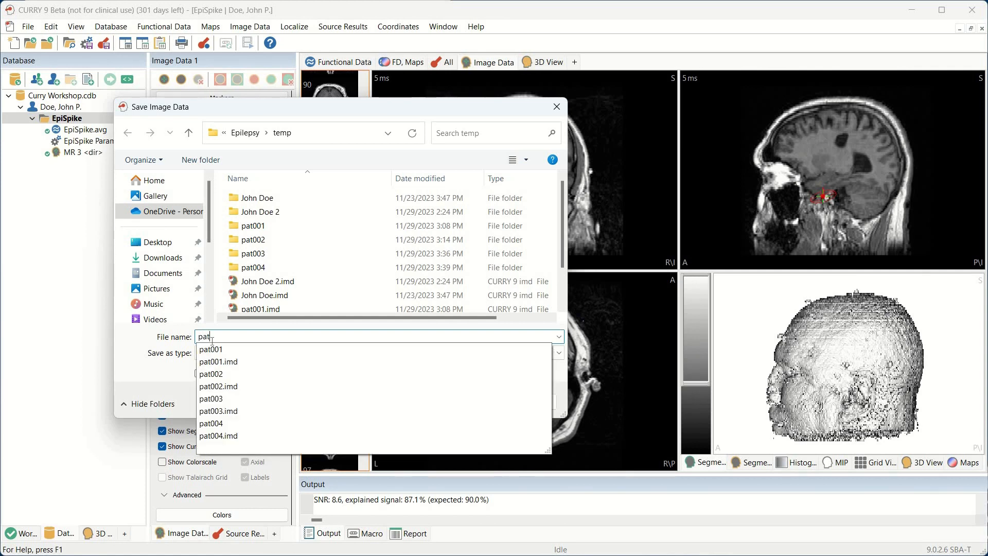
pyautogui.write('004_d')
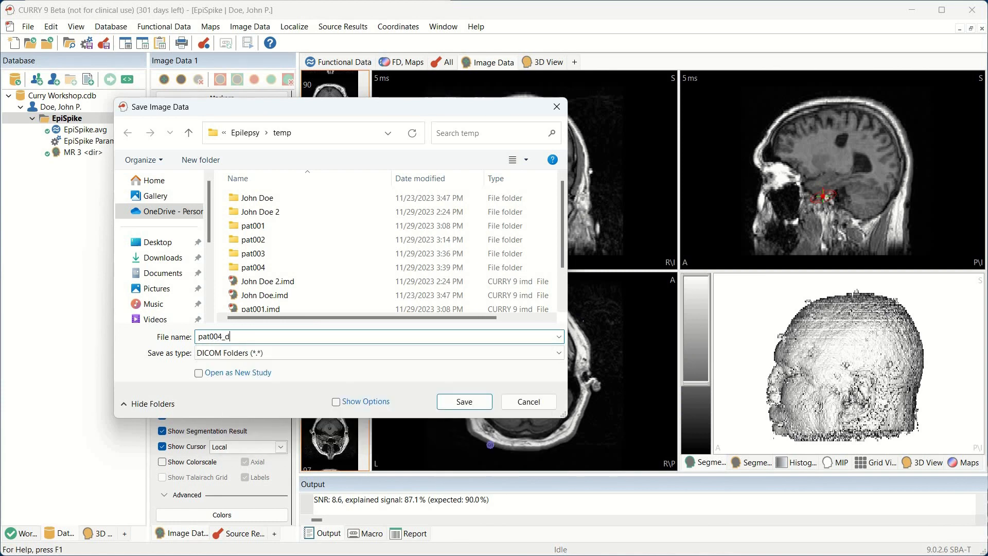
pyautogui.write('ipole')
# - Show the export options and enter the accession number in the DICOM options
pyautogui.click(336, 403)
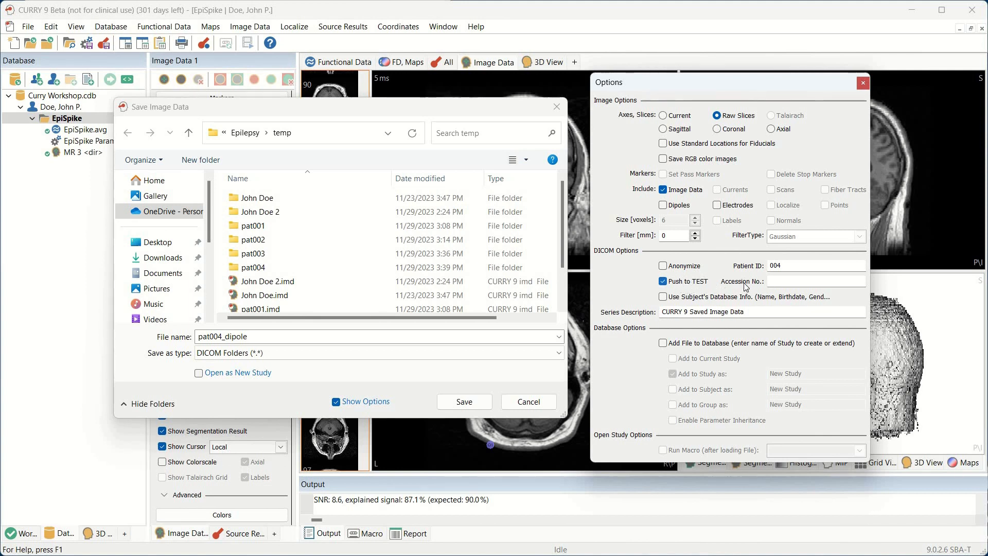
pyautogui.click(777, 264)
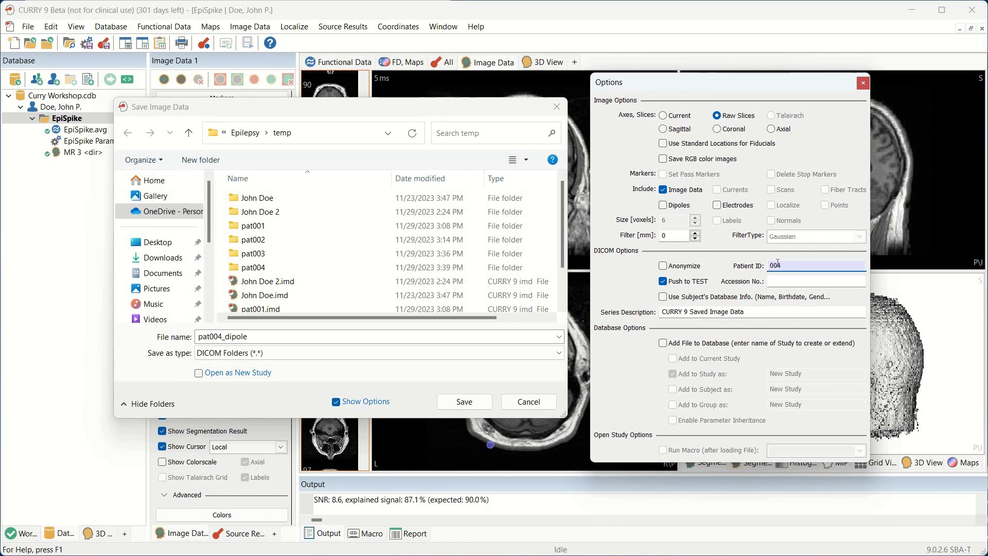
pyautogui.press('Tab')
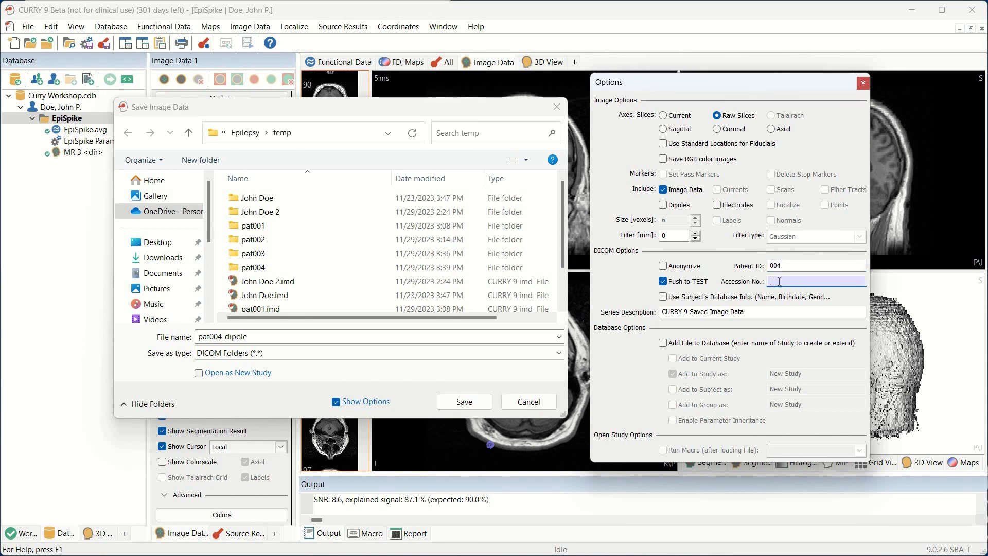
pyautogui.write('1234567890')
# - Include the dipoles in the exported images with a size of 6 voxels and save the DICOM export
pyautogui.click(663, 205)
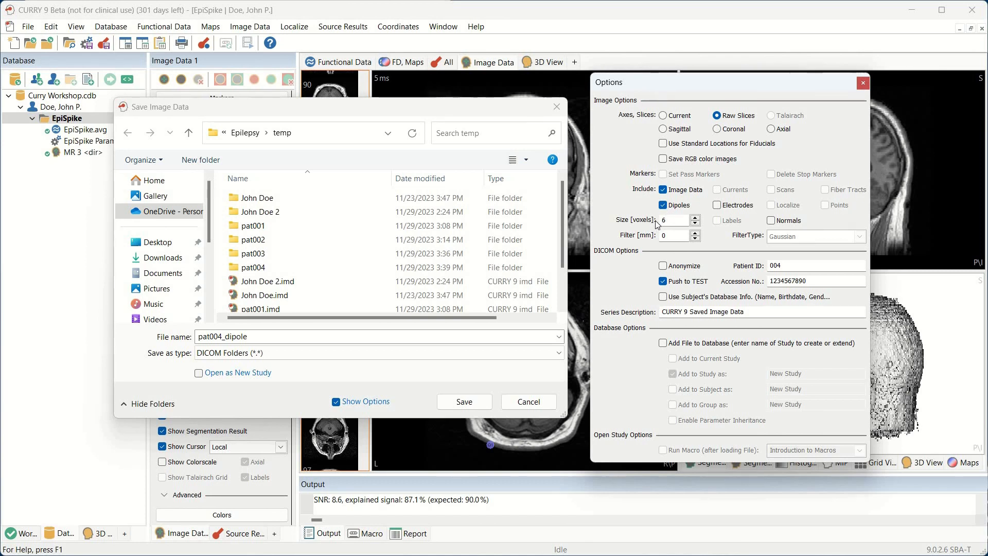
pyautogui.doubleClick(664, 220)
pyautogui.click(457, 402)
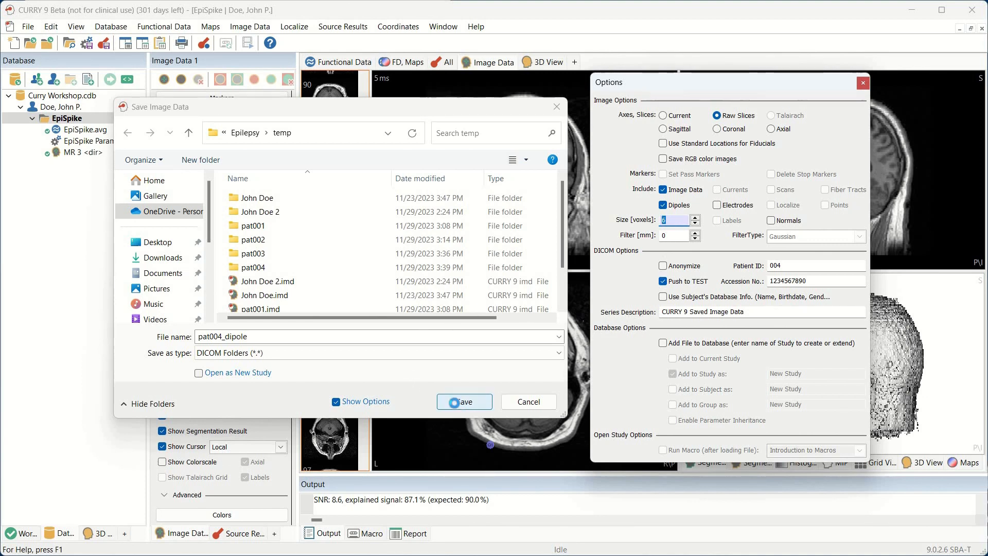